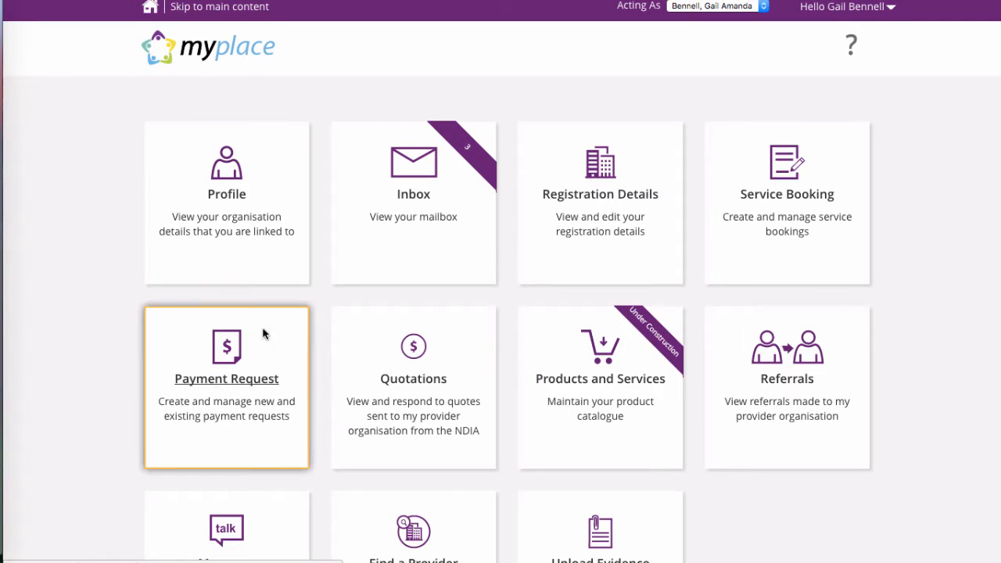
Step: Start creating a new payment request and set both the support start date and support end date to 11/08/2016
{"action": "left_click", "coordinate": [227, 379]}
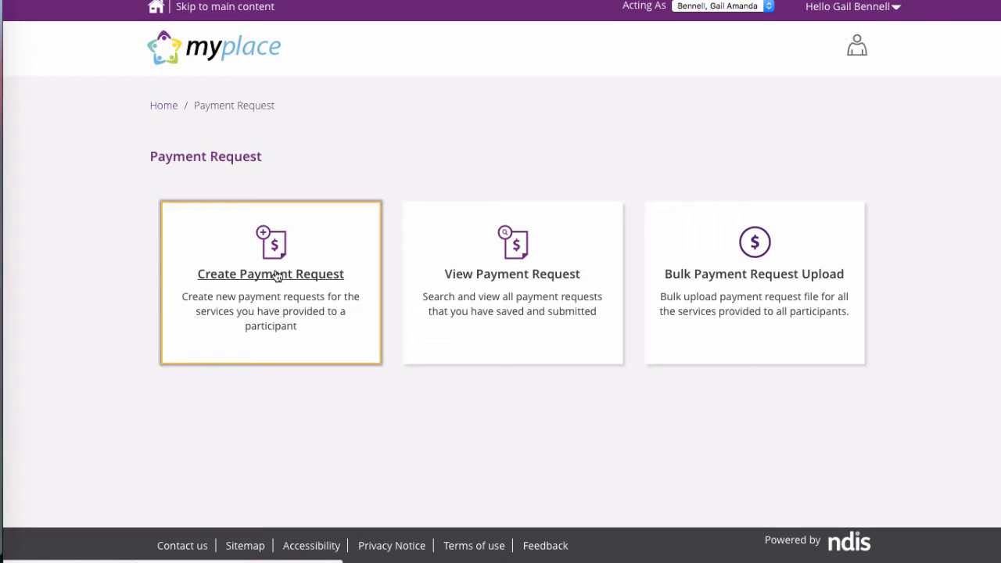
{"action": "left_click", "coordinate": [325, 273]}
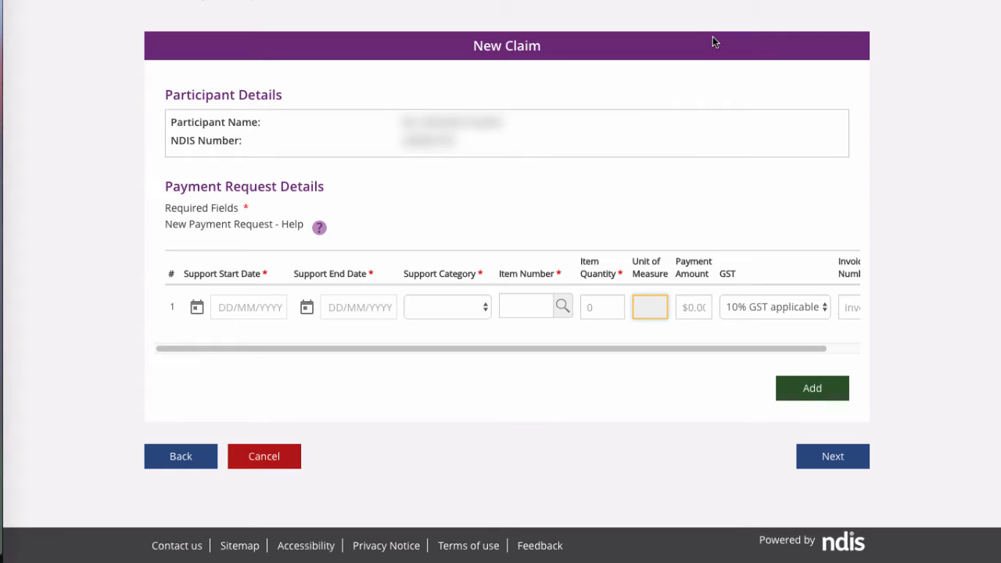
{"action": "left_click", "coordinate": [215, 307]}
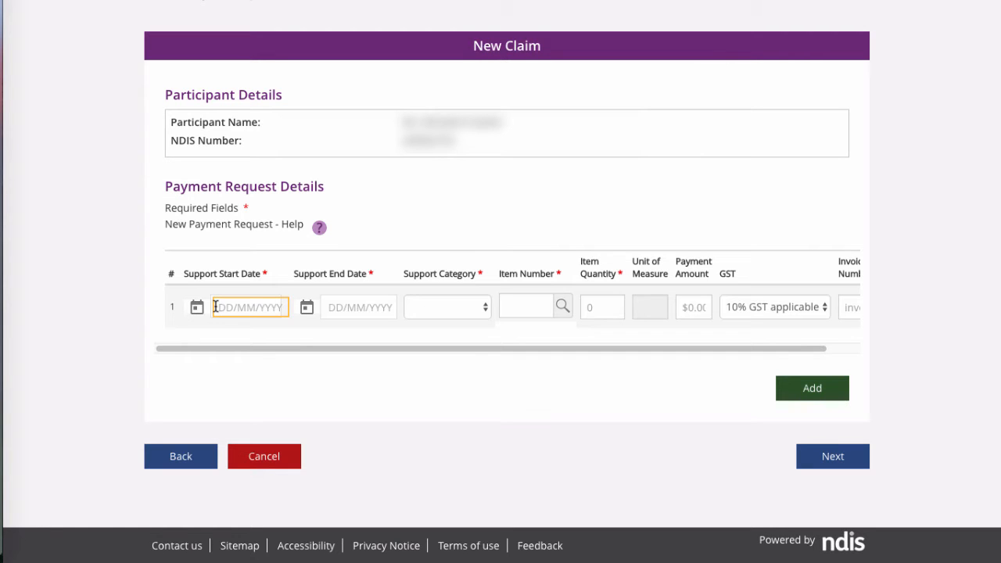
{"action": "left_click", "coordinate": [197, 308]}
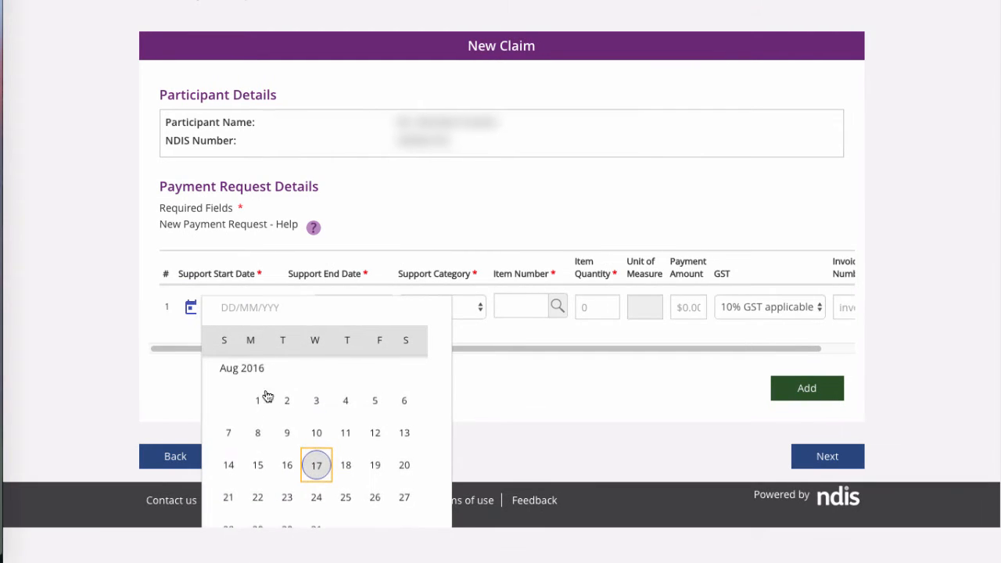
{"action": "left_click", "coordinate": [350, 435]}
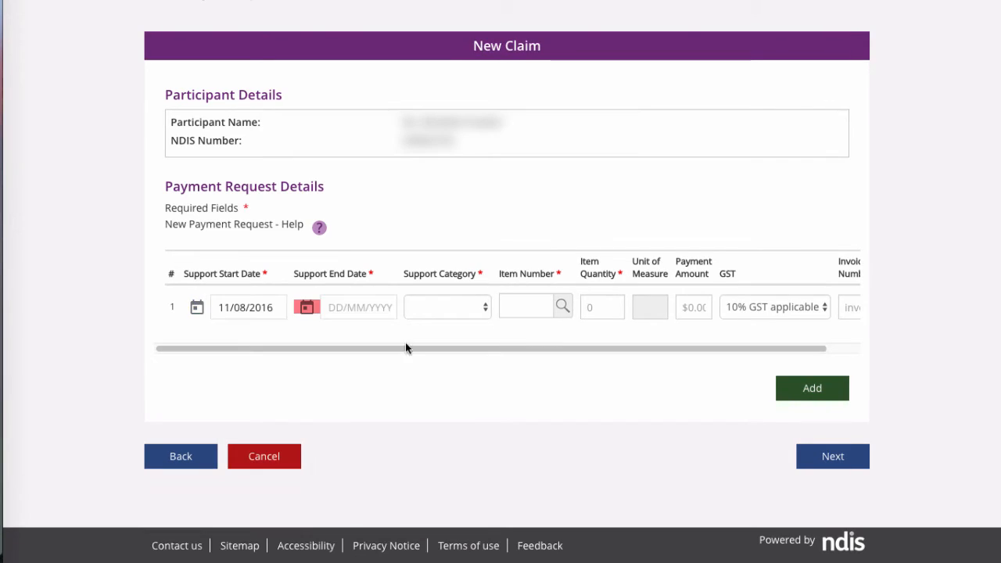
{"action": "left_click", "coordinate": [302, 312]}
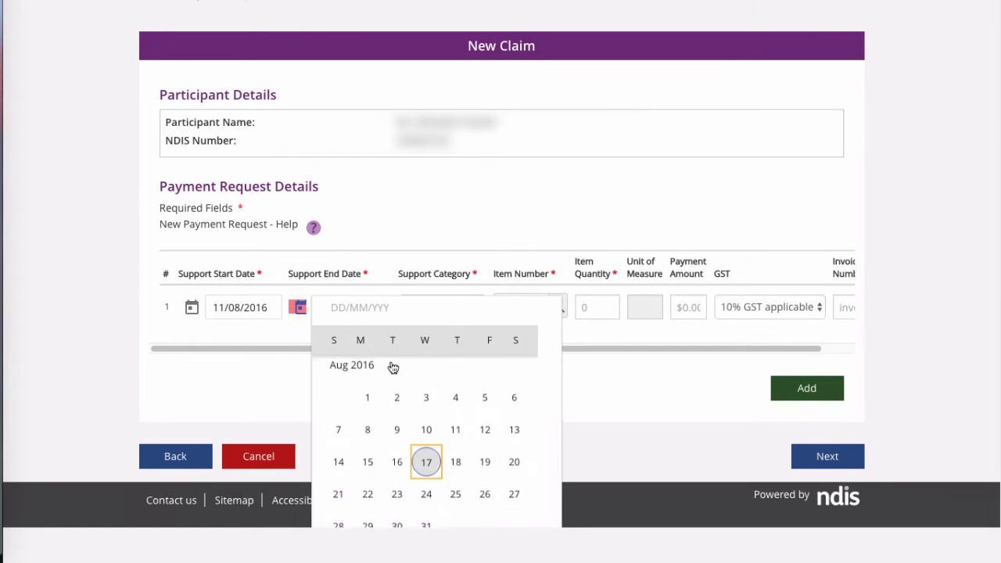
{"action": "left_click", "coordinate": [460, 440]}
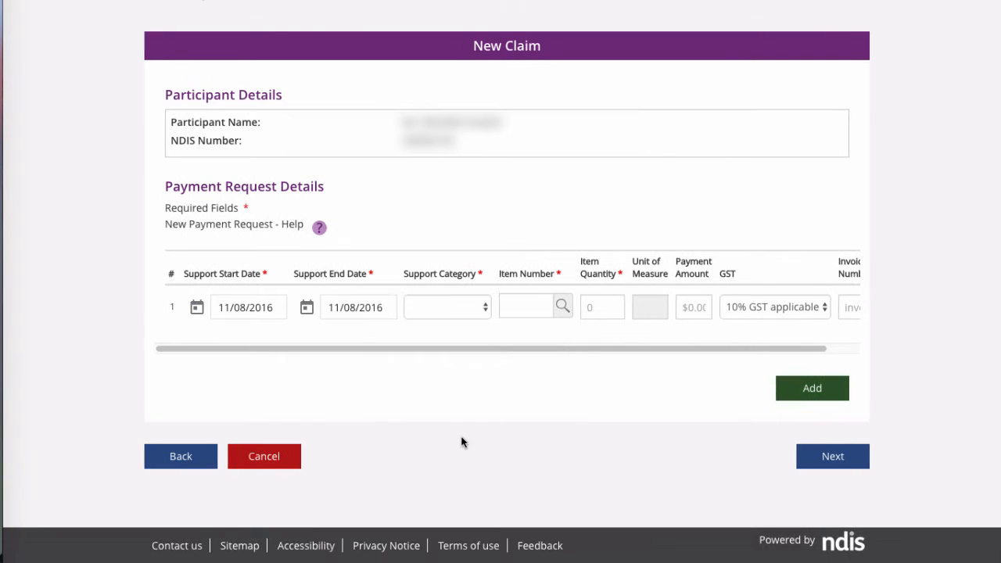
Step: Set the support category to CB Daily Activity and choose support item 15_048_0128_1_3, individual assessment, therapy and/or training
{"action": "left_click", "coordinate": [487, 308]}
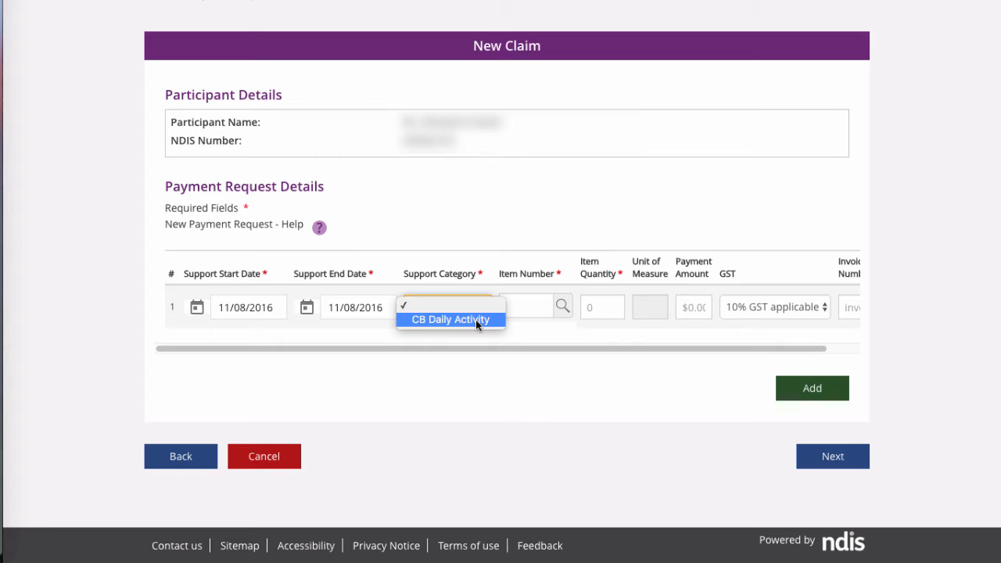
{"action": "left_click", "coordinate": [475, 319]}
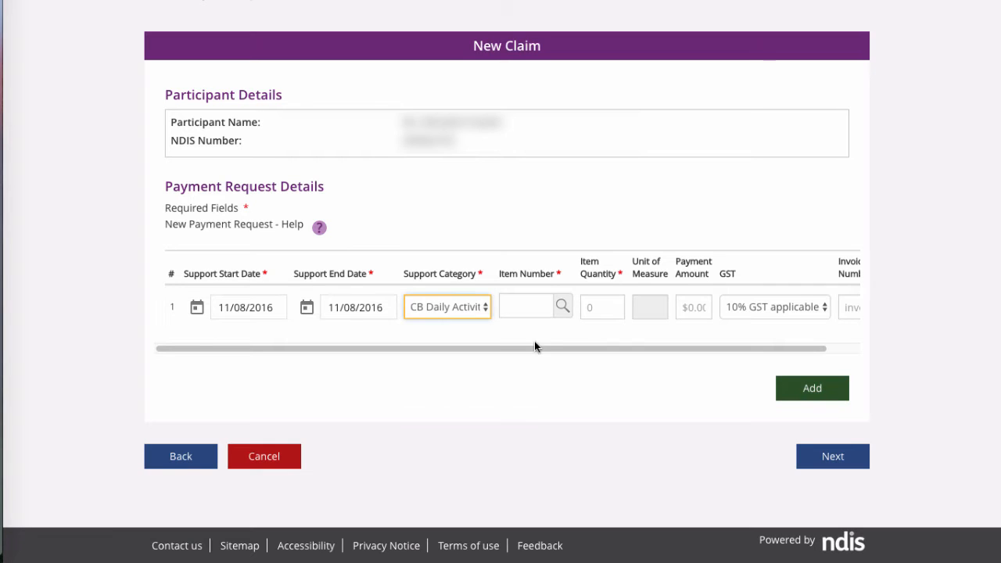
{"action": "left_click", "coordinate": [563, 308]}
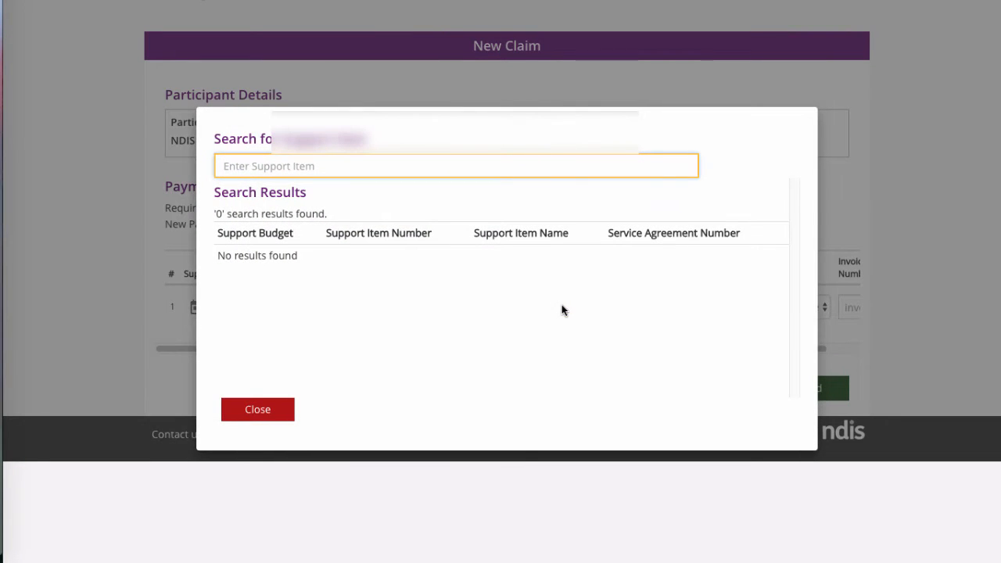
{"action": "left_click", "coordinate": [401, 163]}
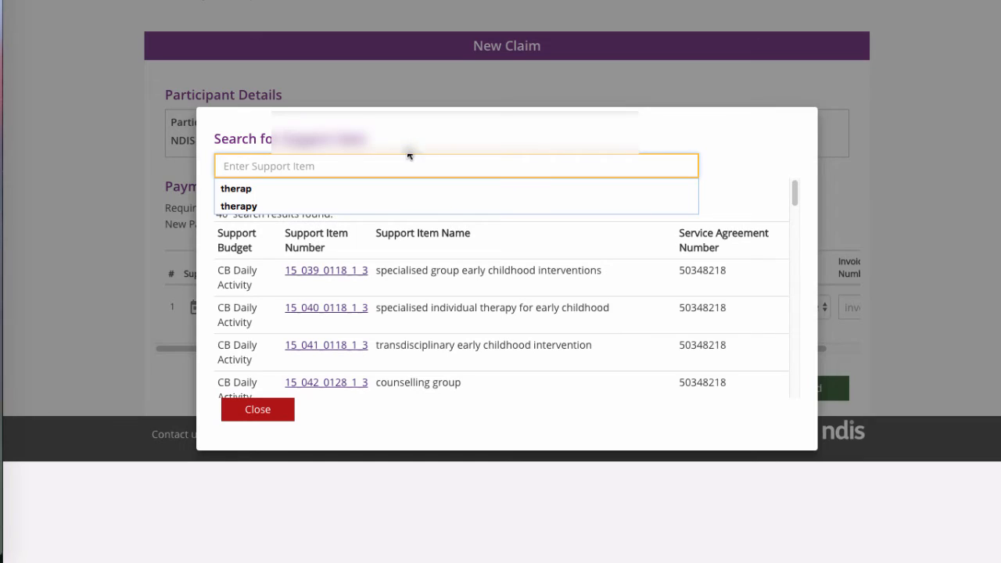
{"action": "left_click", "coordinate": [427, 147]}
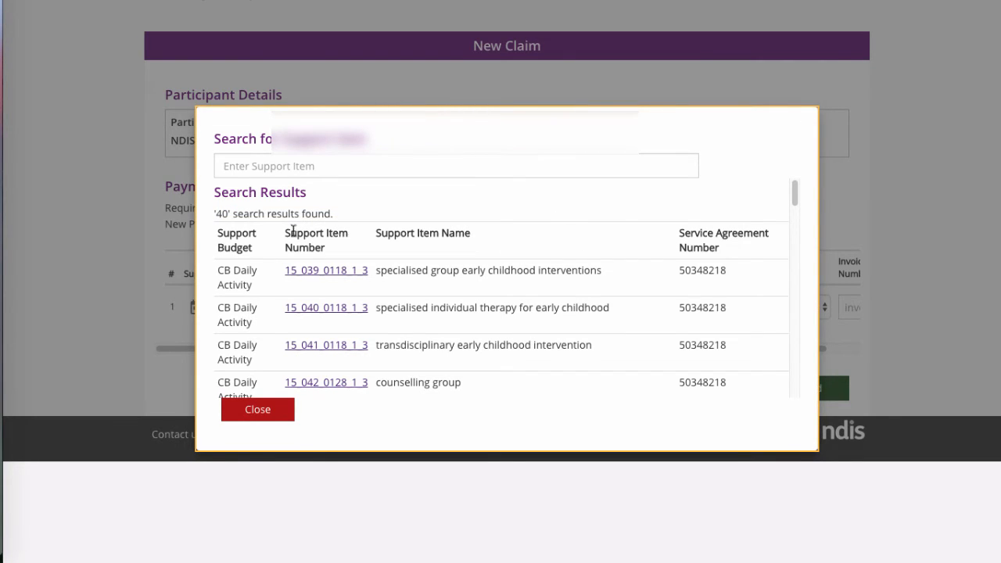
{"action": "scroll", "coordinate": [573, 312], "scroll_direction": "down", "scroll_amount": 1}
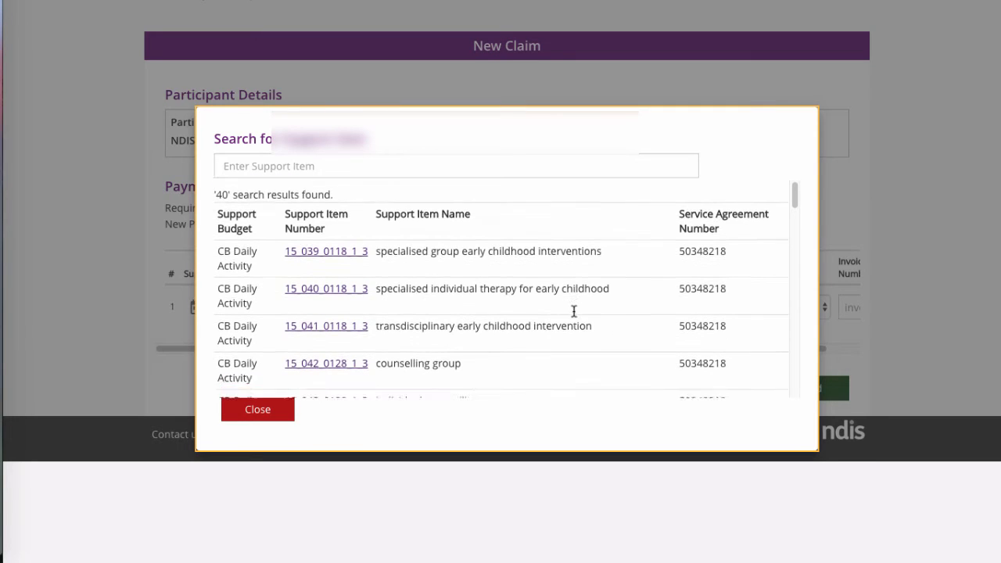
{"action": "scroll", "coordinate": [573, 315], "scroll_direction": "down", "scroll_amount": 2}
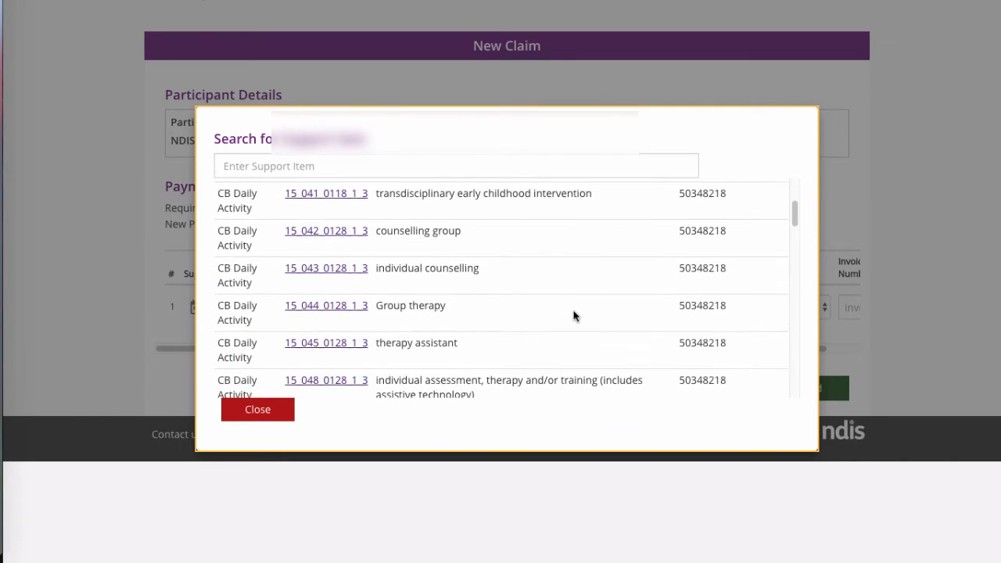
{"action": "scroll", "coordinate": [573, 315], "scroll_direction": "down", "scroll_amount": 2}
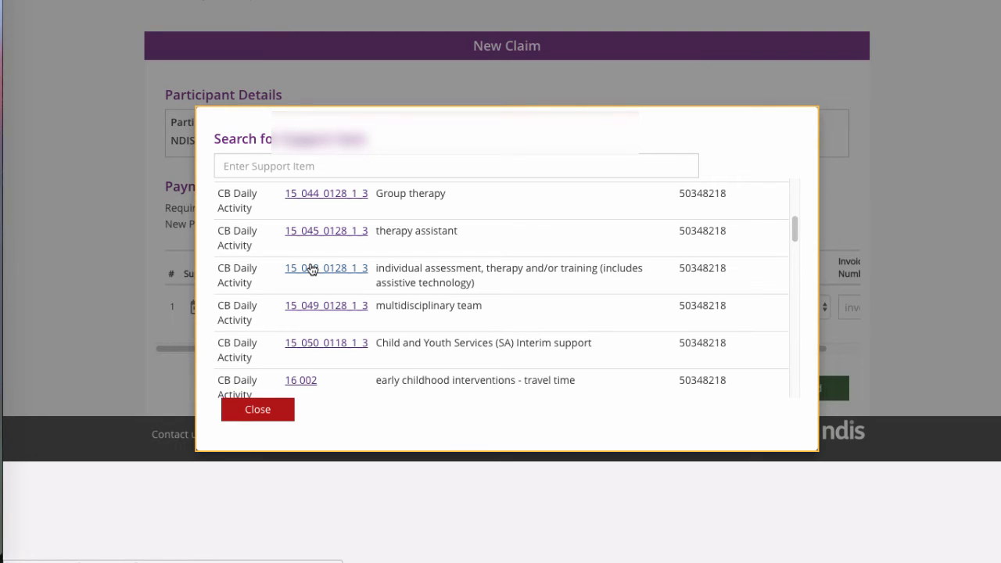
{"action": "scroll", "coordinate": [451, 278], "scroll_direction": "down", "scroll_amount": 3}
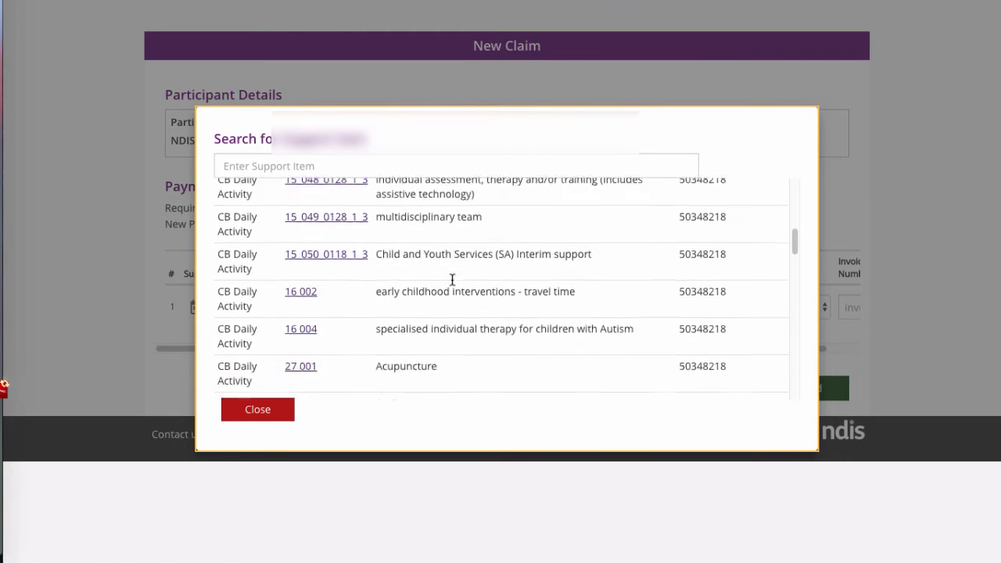
{"action": "scroll", "coordinate": [452, 279], "scroll_direction": "down", "scroll_amount": 2}
{"action": "scroll", "coordinate": [451, 278], "scroll_direction": "up", "scroll_amount": 5}
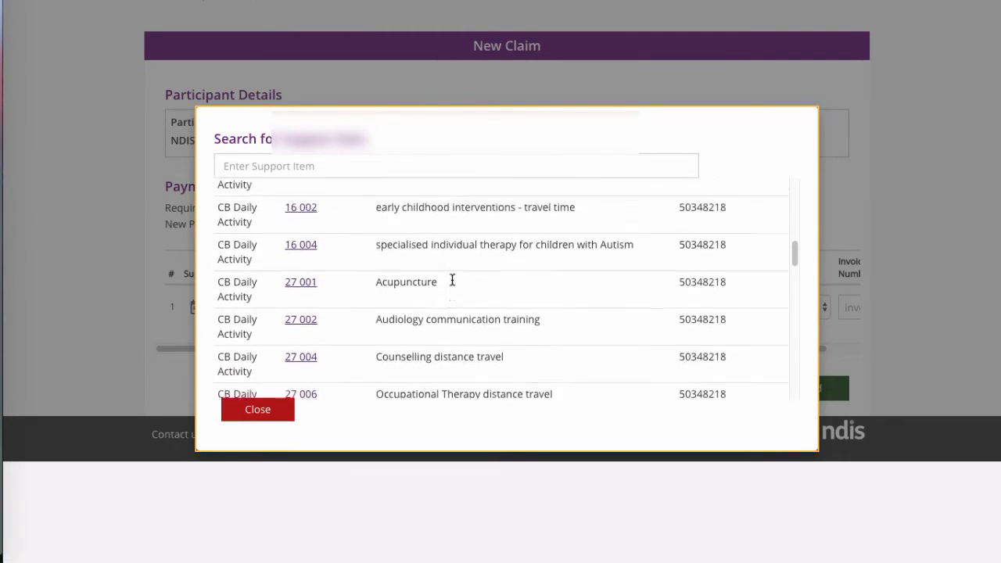
{"action": "scroll", "coordinate": [451, 280], "scroll_direction": "up", "scroll_amount": 1}
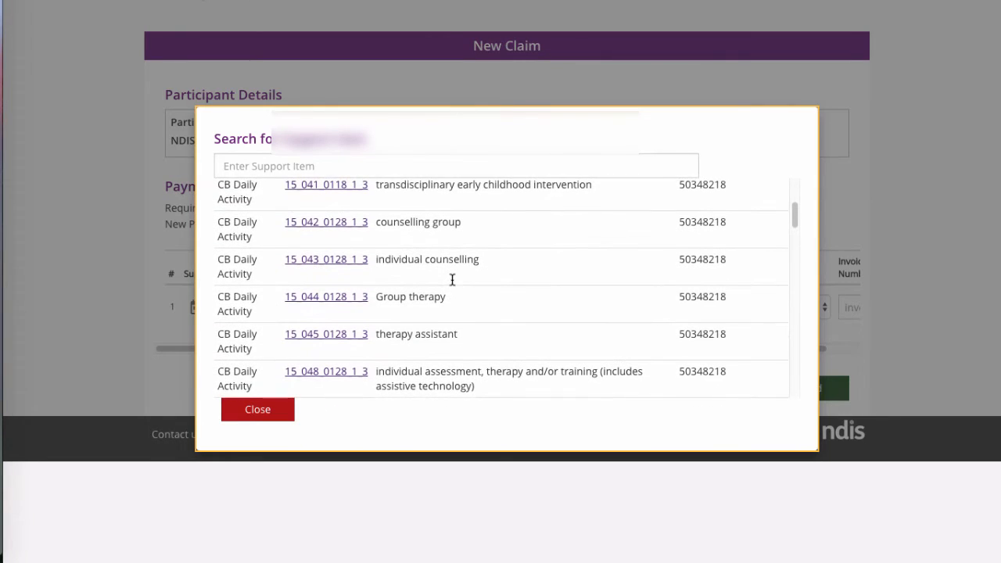
{"action": "scroll", "coordinate": [391, 306], "scroll_direction": "down", "scroll_amount": 1}
{"action": "left_click", "coordinate": [311, 334]}
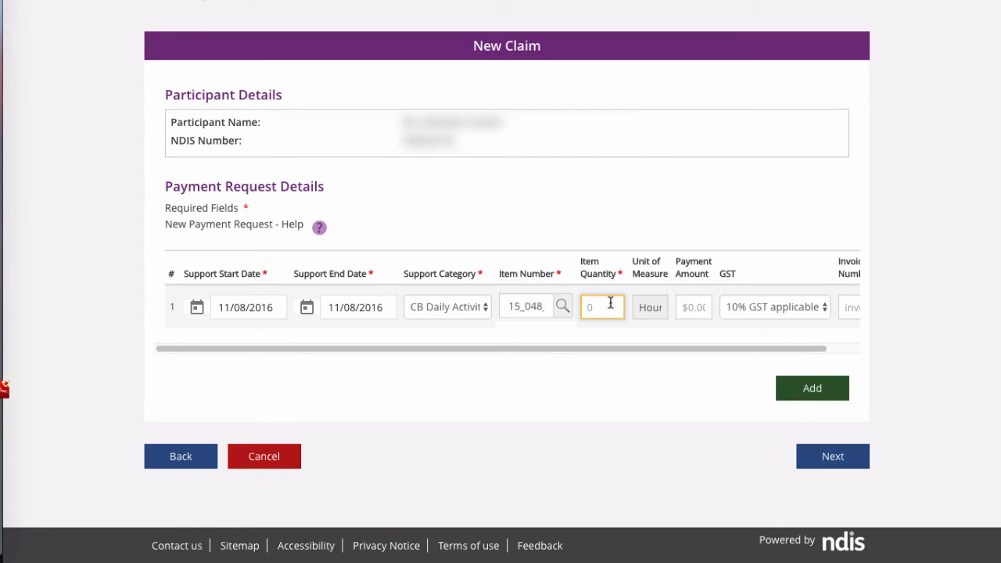
Step: Set the claim line's item quantity to 2 and its payment amount to $204.83
{"action": "type", "text": "2"}
{"action": "left_click", "coordinate": [704, 302]}
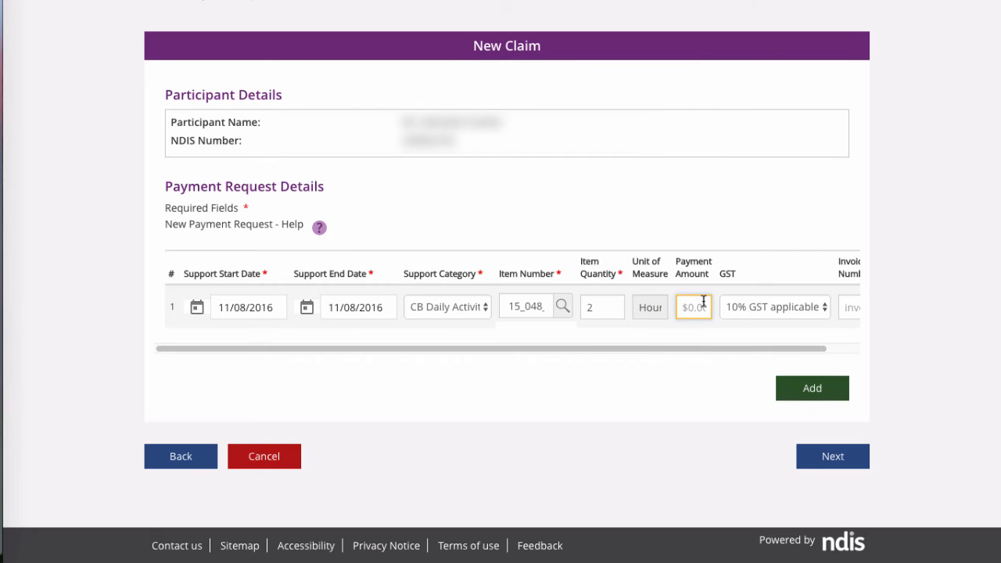
{"action": "type", "text": "204"}
{"action": "type", "text": "."}
{"action": "type", "text": "83"}
Step: Set the claim line's GST option to GST Free and enter the invoice number
{"action": "left_click", "coordinate": [795, 310]}
{"action": "left_click", "coordinate": [779, 320]}
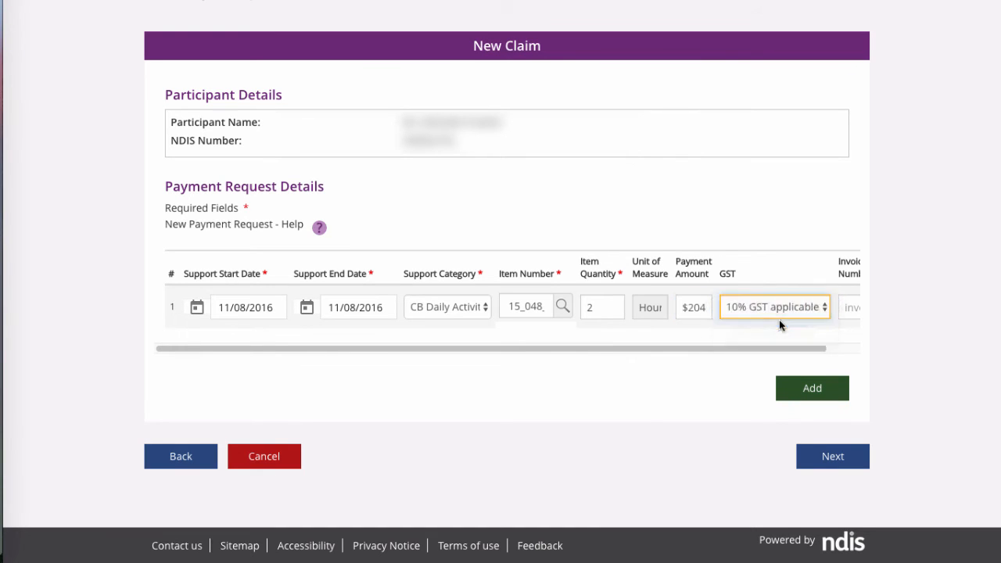
{"action": "left_click", "coordinate": [853, 305]}
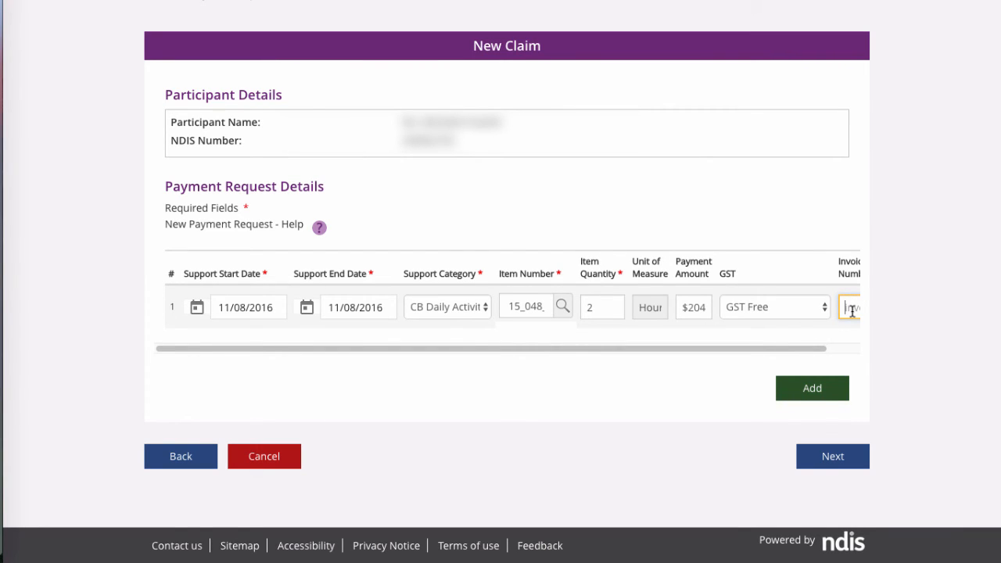
{"action": "type", "text": "442"}
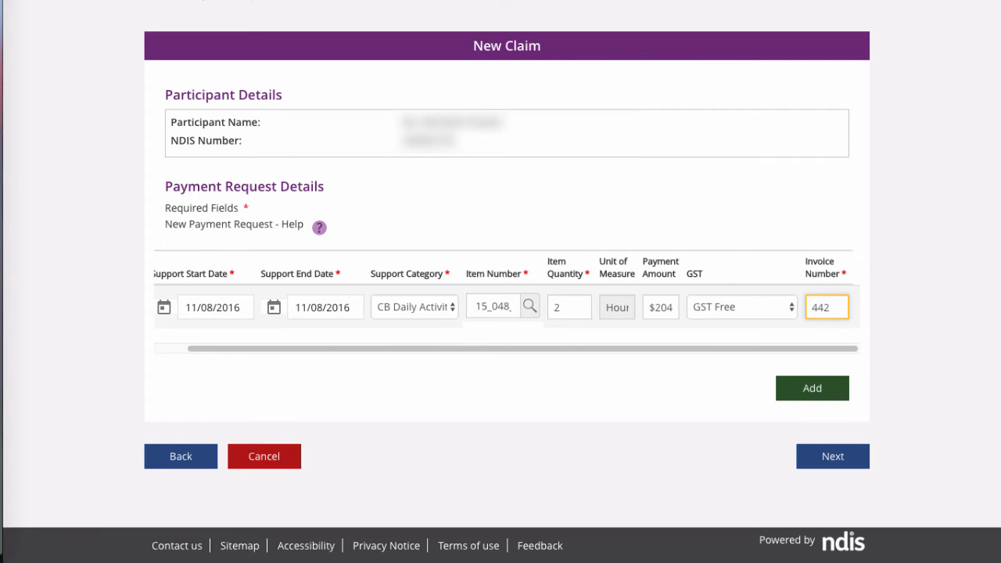
{"action": "type", "text": "3040"}
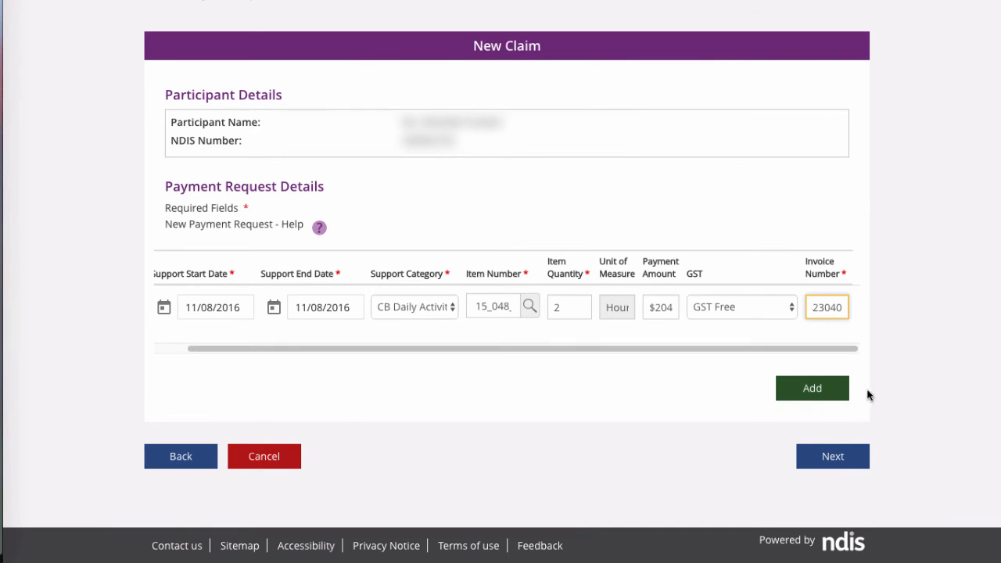
Step: Add a blank second claim line and delete it again, accepting the loss of its unsaved data
{"action": "left_click", "coordinate": [813, 391]}
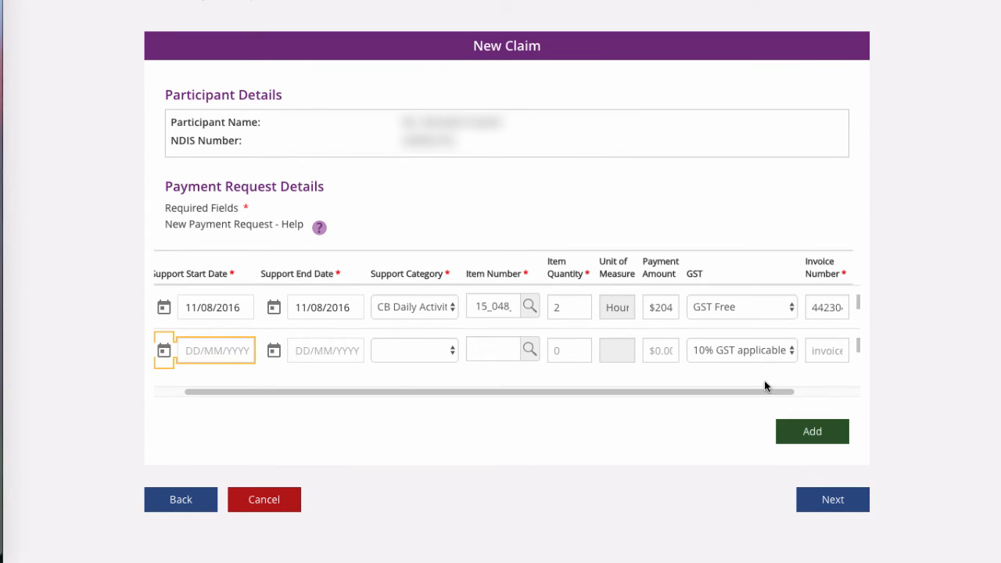
{"action": "left_click_drag", "start_coordinate": [746, 392], "coordinate": [816, 409]}
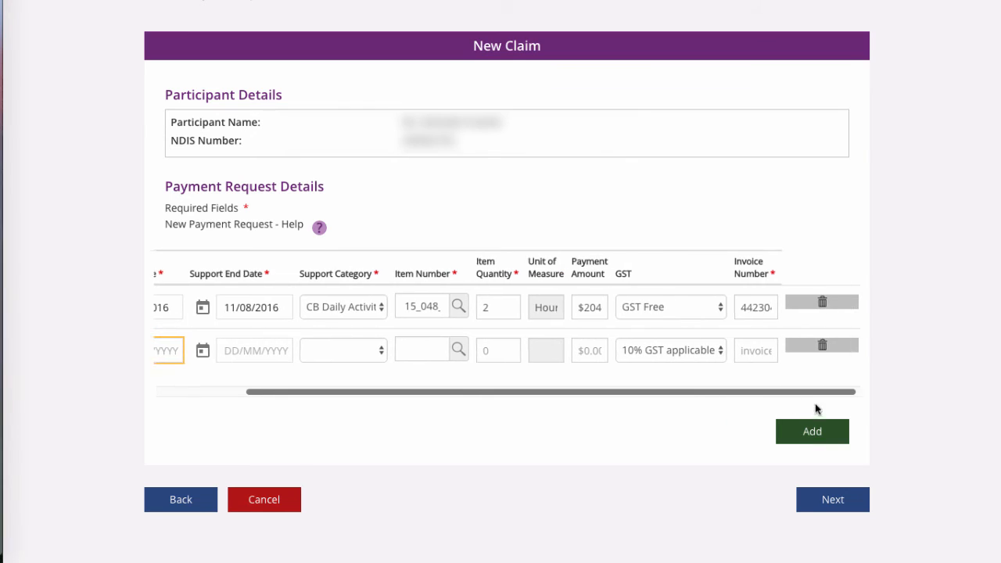
{"action": "left_click", "coordinate": [821, 347]}
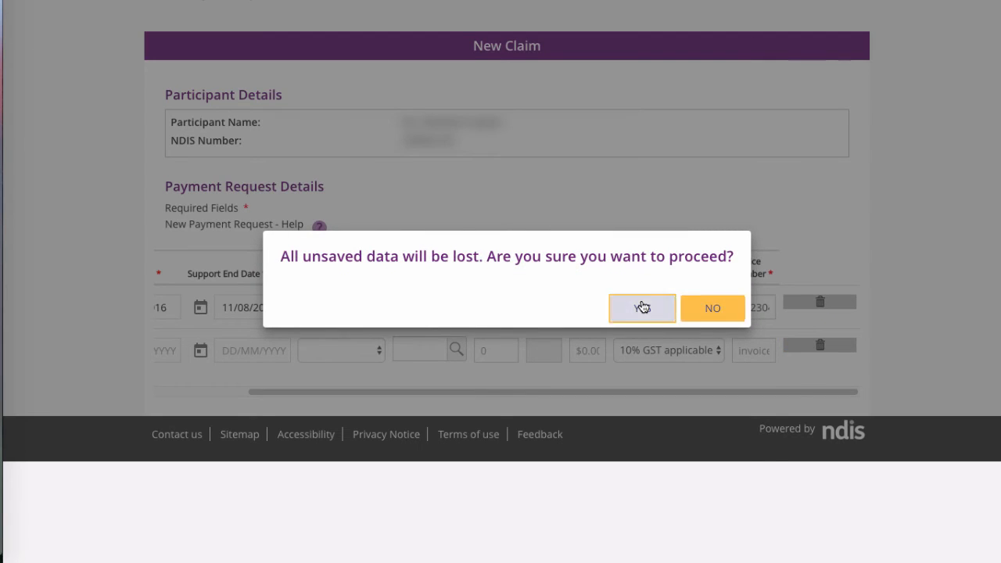
{"action": "left_click", "coordinate": [642, 308]}
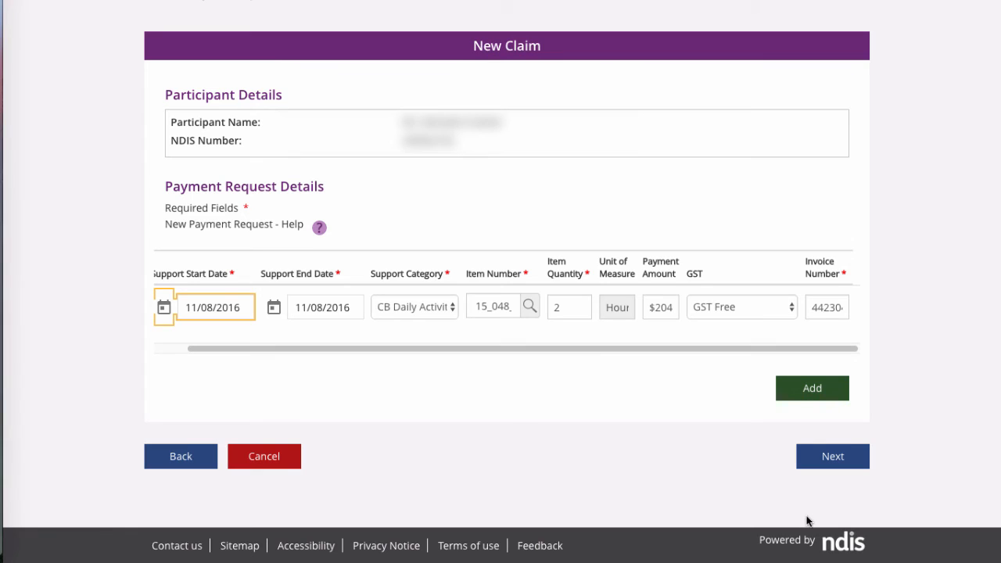
Step: Proceed to the claim review and submit the payment request
{"action": "left_click", "coordinate": [843, 464]}
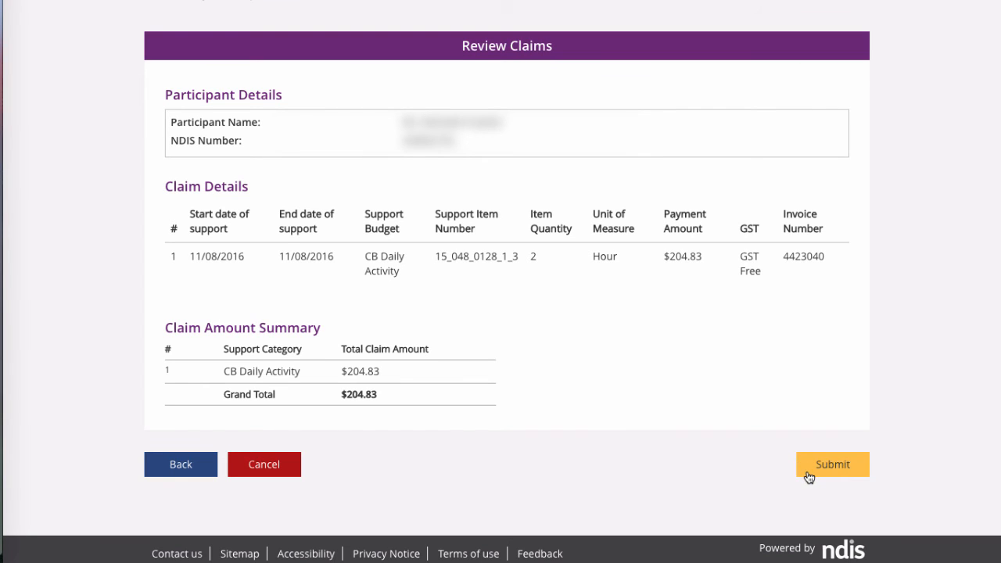
{"action": "left_click", "coordinate": [843, 474]}
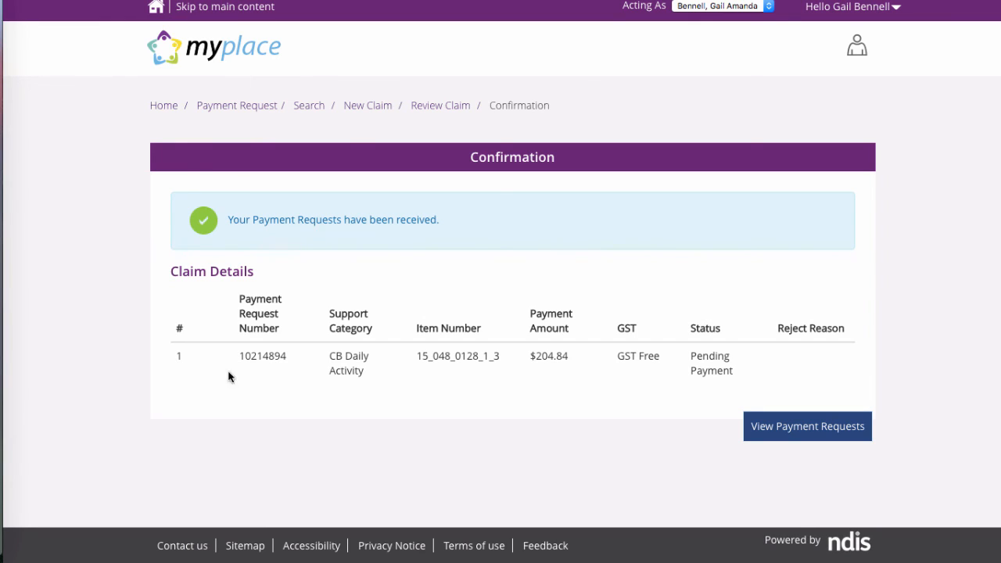
Step: Copy the payment request number from the claim details on the confirmation page
{"action": "left_click", "coordinate": [266, 361]}
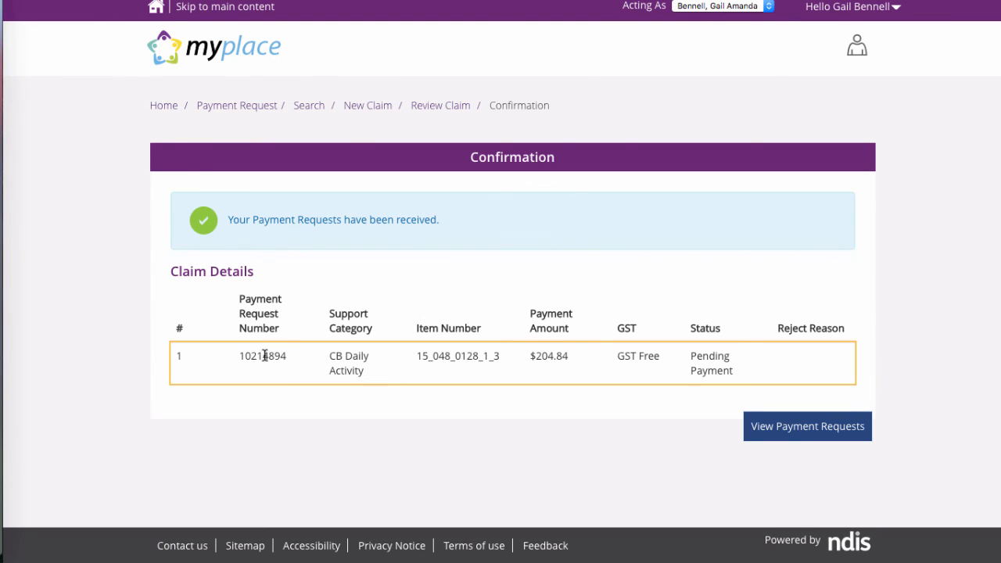
{"action": "double_click", "coordinate": [265, 356]}
{"action": "right_click", "coordinate": [265, 356]}
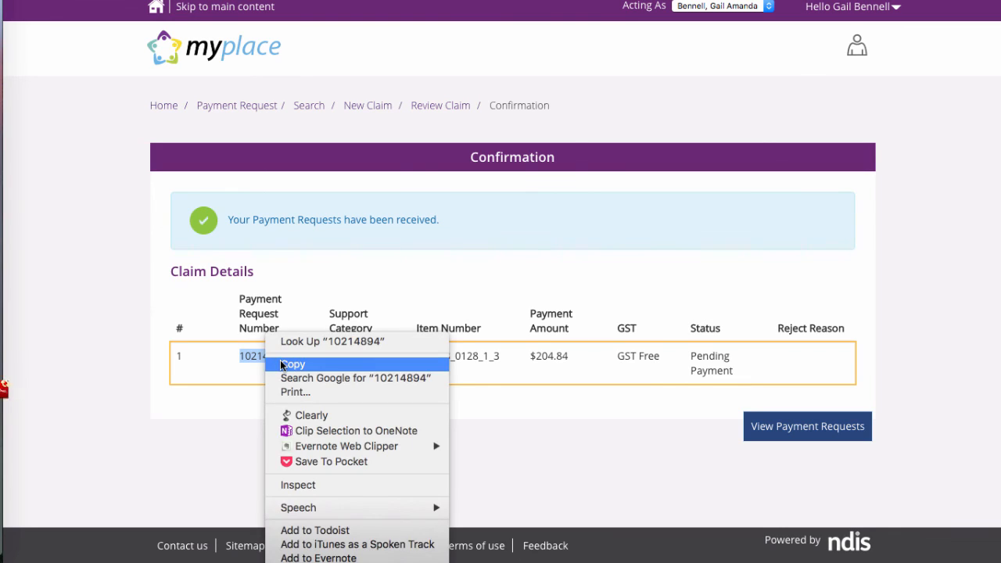
{"action": "left_click", "coordinate": [281, 364]}
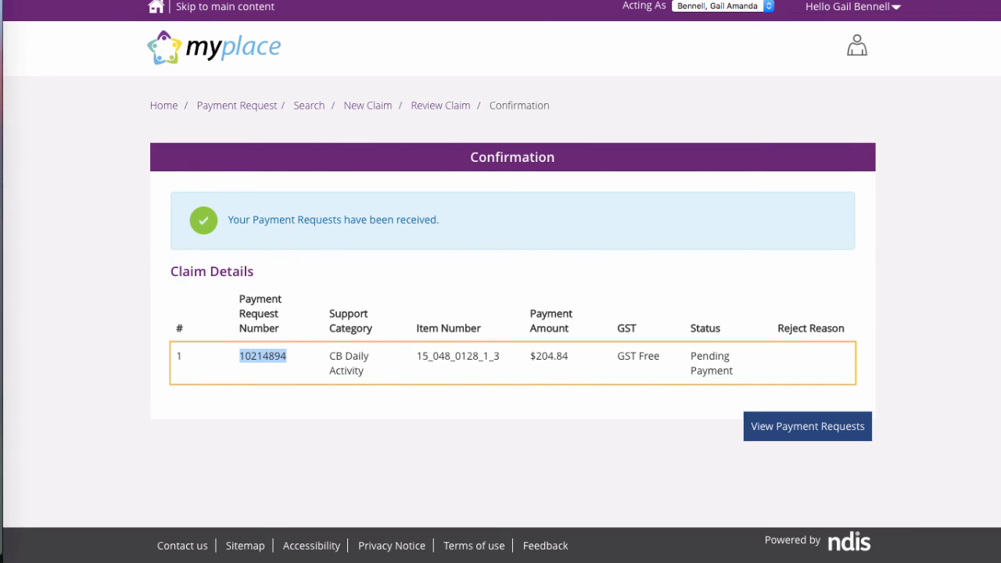
{"action": "left_click", "coordinate": [818, 1]}
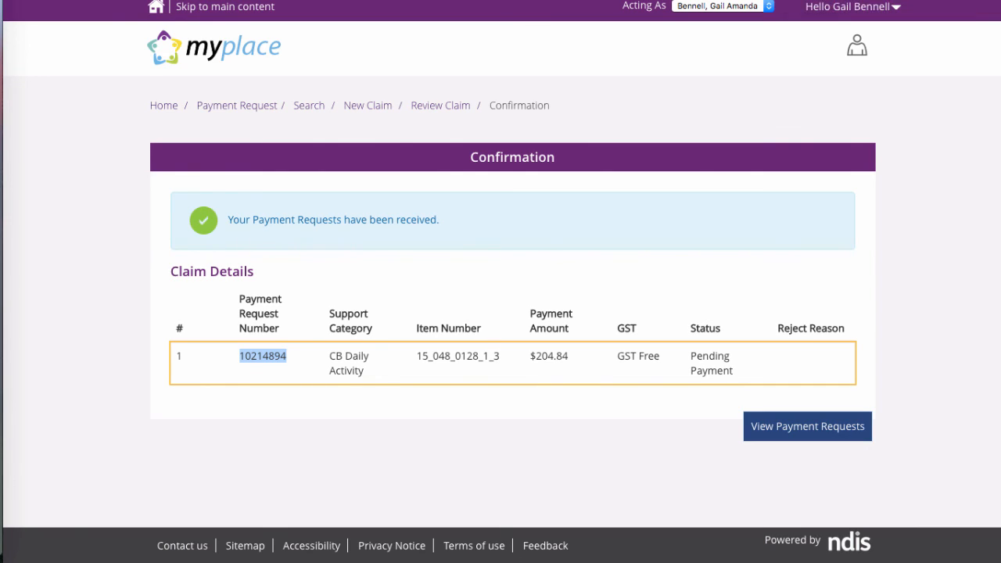